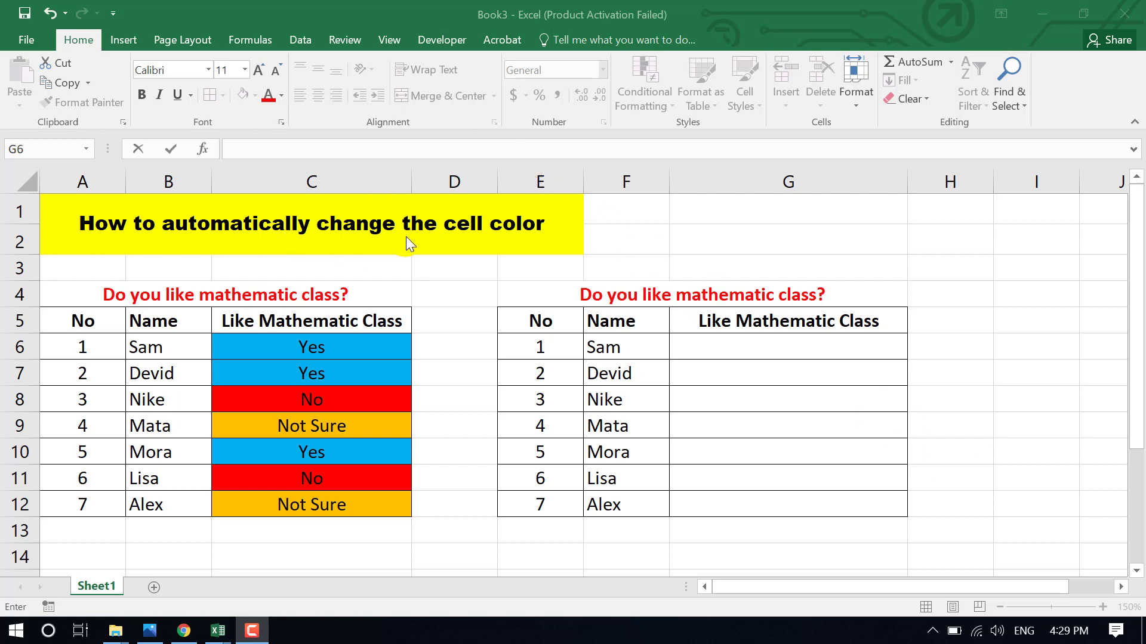
- Enter the answers Yes, Yes, No and Not sure in cells G6 to G9 of the second table
click(274, 356)
click(782, 348)
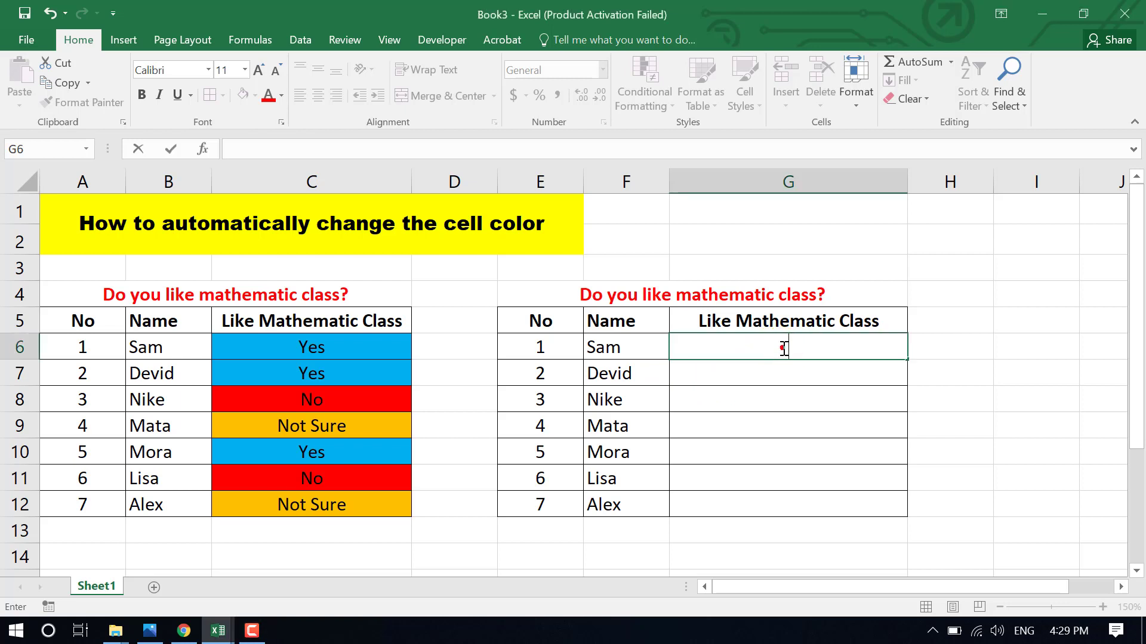
text(Yes)
key(Return)
text(Yes)
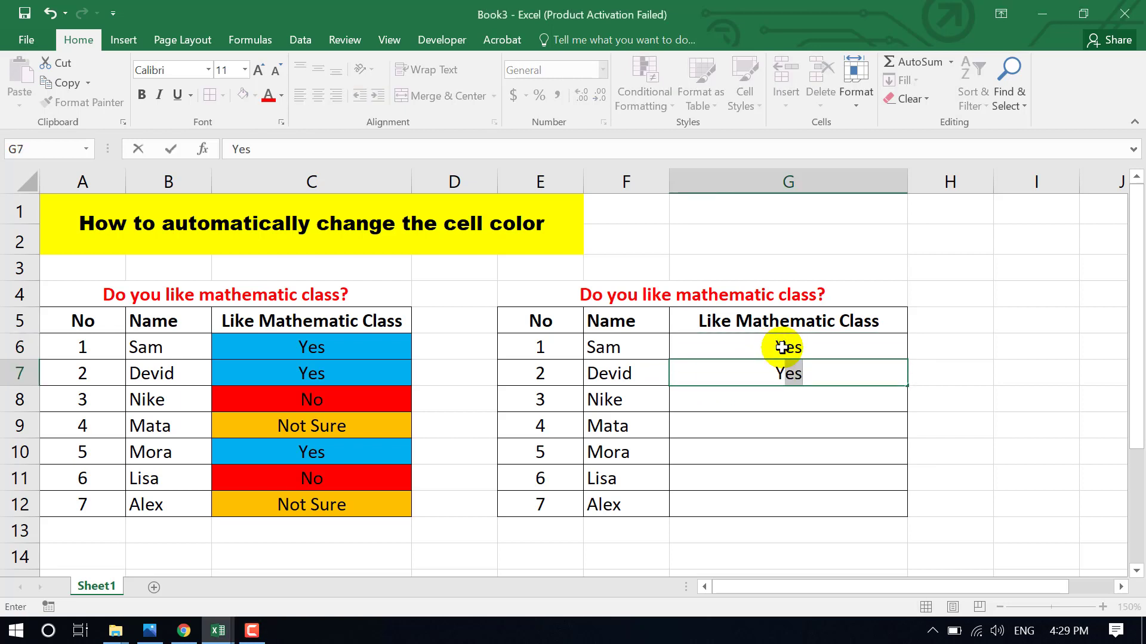
key(Return)
text(No)
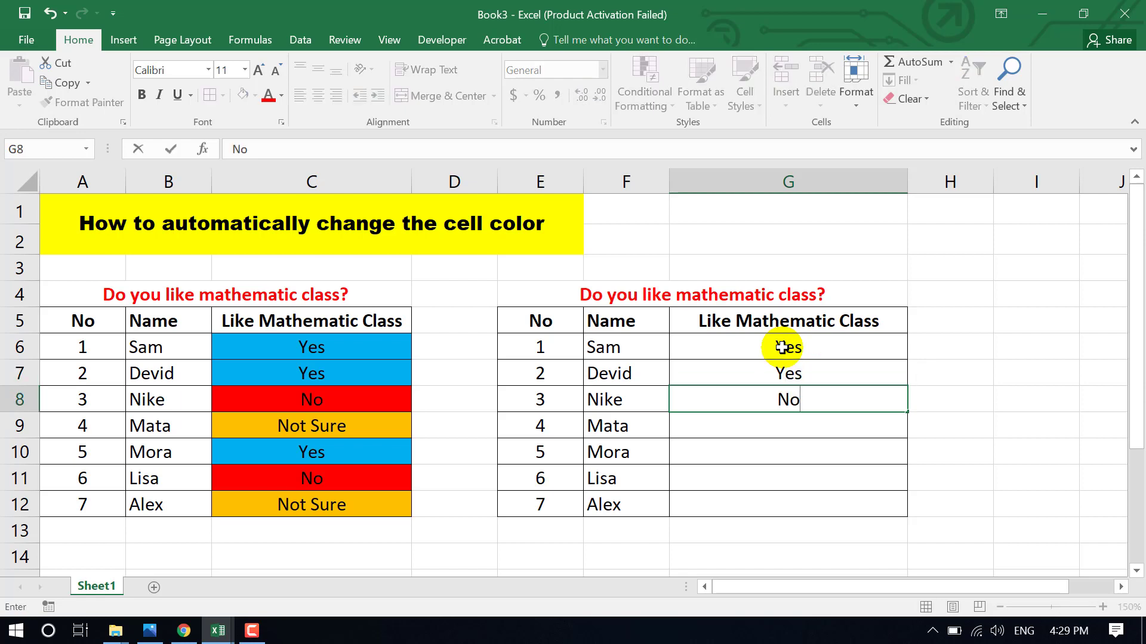
key(Return)
text(Not sure)
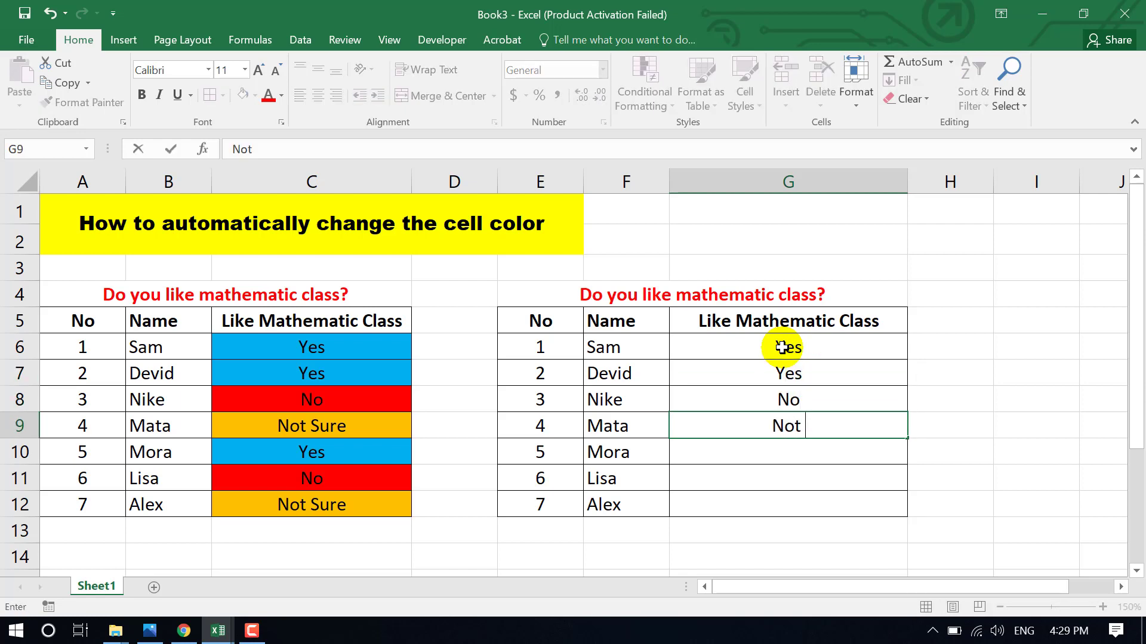
key(ctrl+Return)
key(Return)
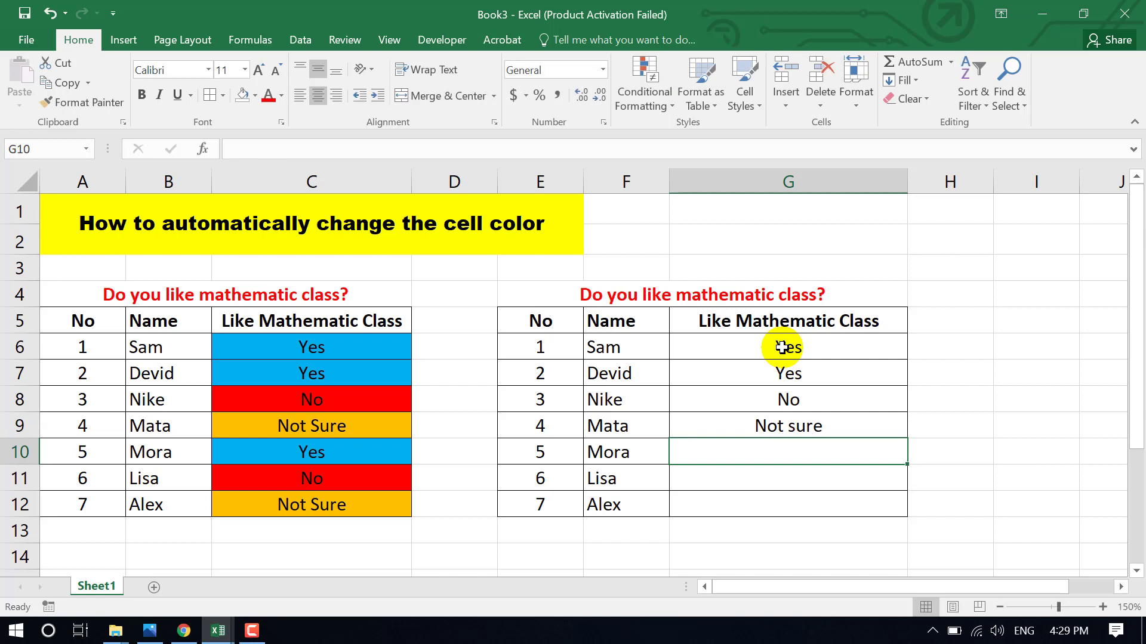
- Enter the answers Yes, No and Not sure in cells G10 to G12
text(Yes)
key(Return)
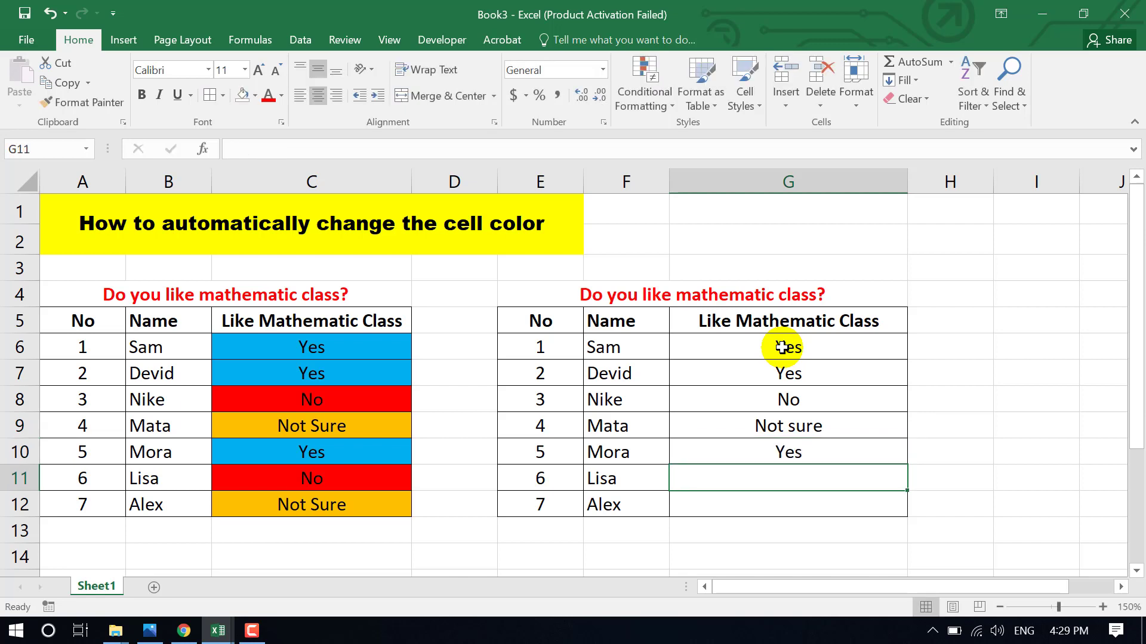
text(No)
key(Return)
text(Not)
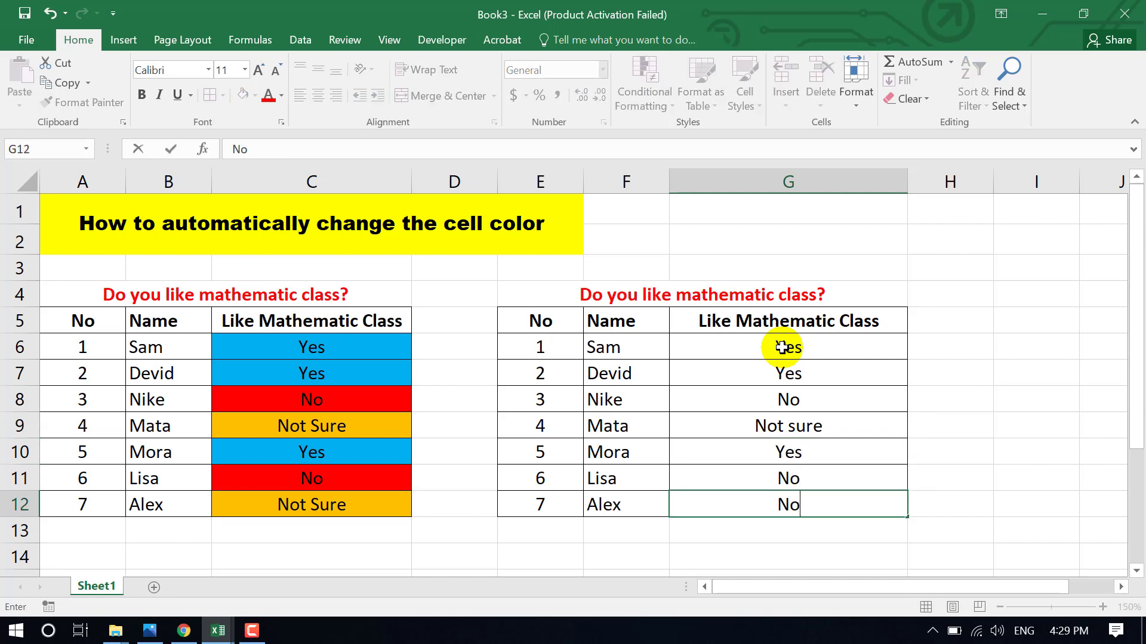
key(Return)
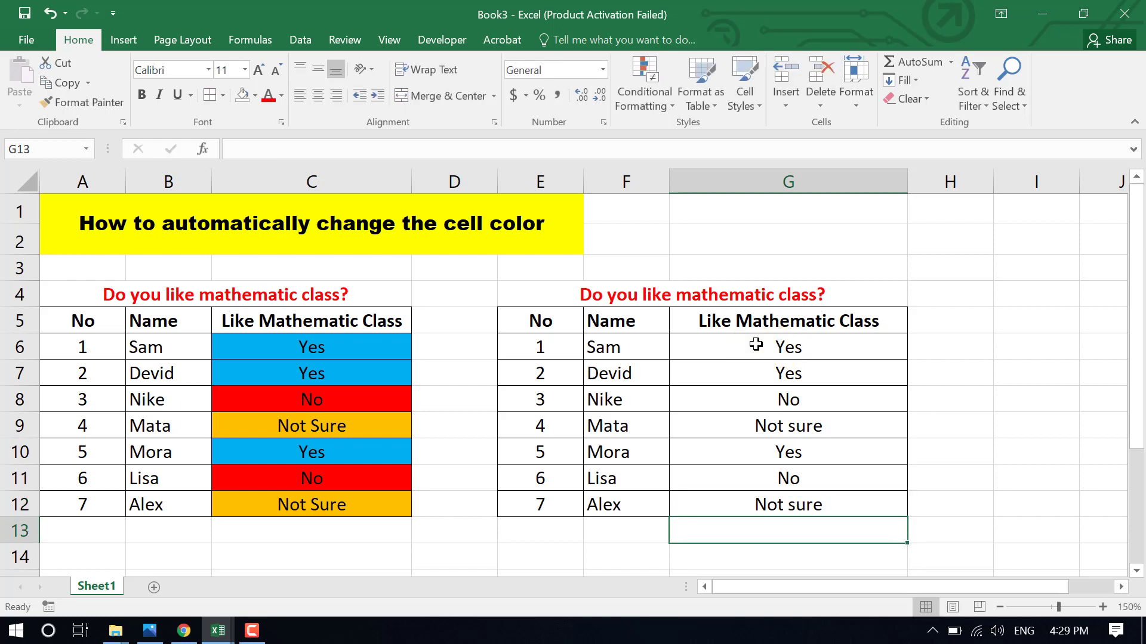
- Create a new conditional formatting rule for G6:G12 using the formula =g6="Yes"
drag(789, 355, 827, 503)
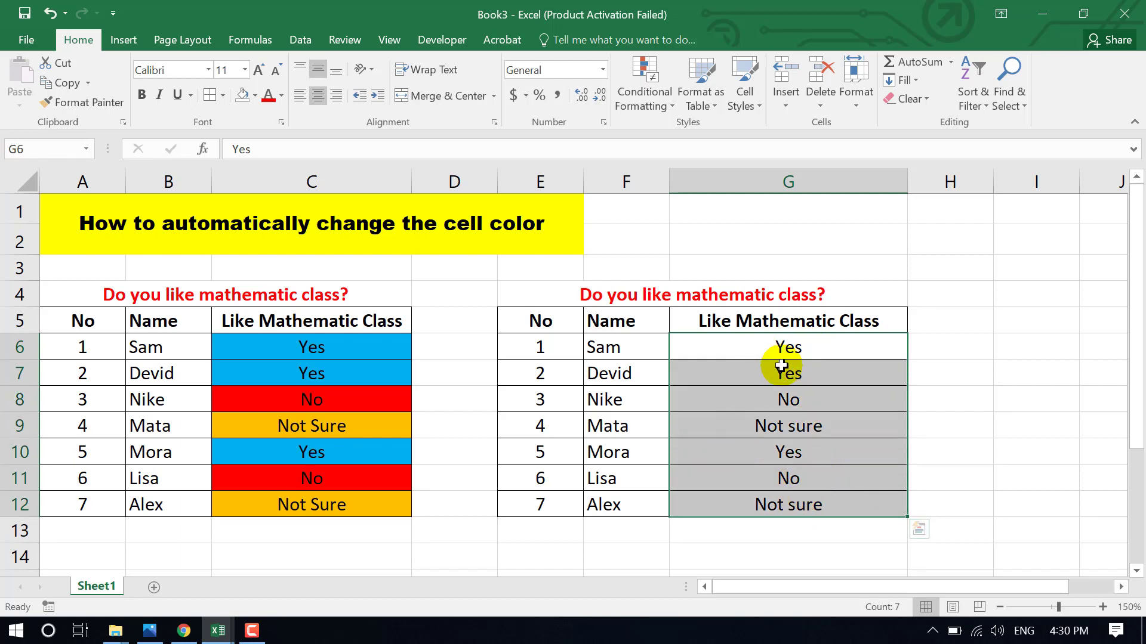
click(725, 397)
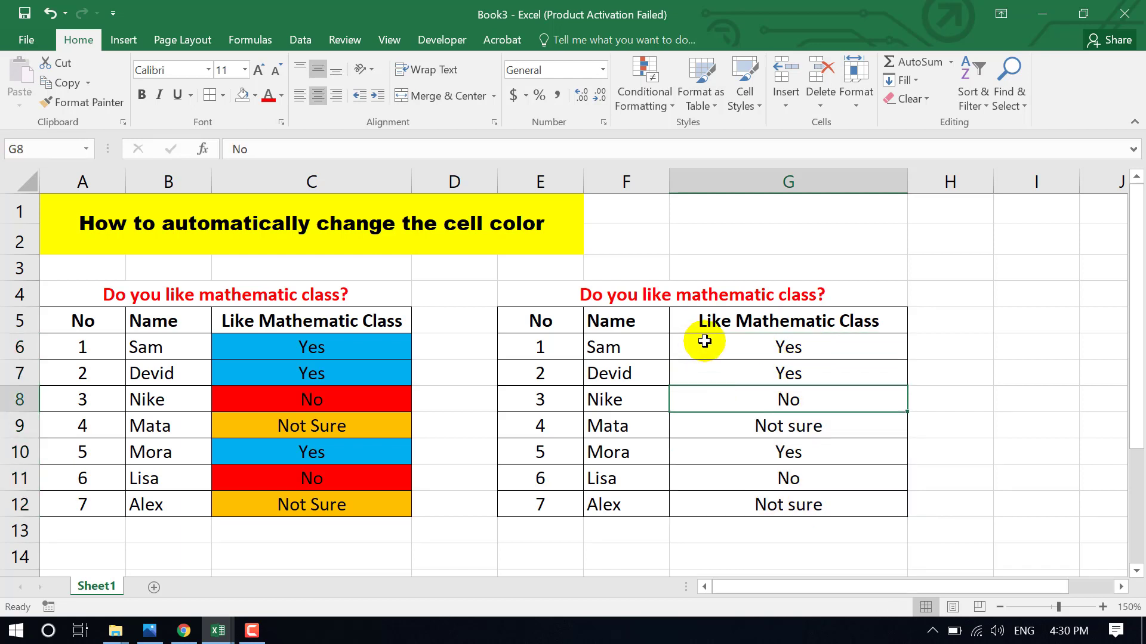
click(725, 347)
drag(726, 347, 814, 504)
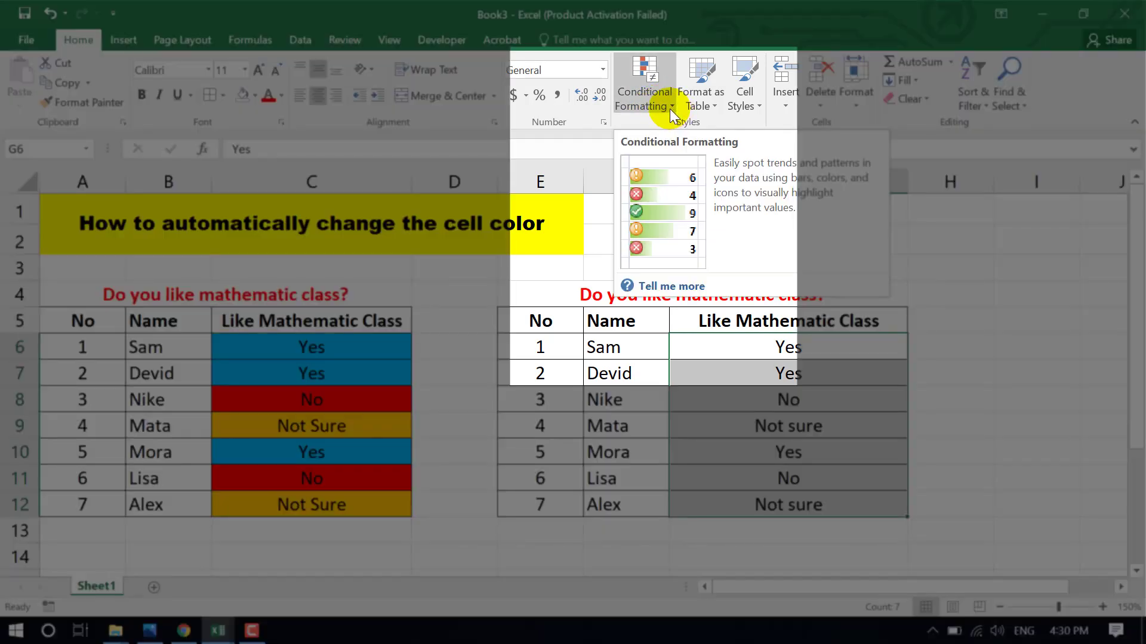
click(672, 111)
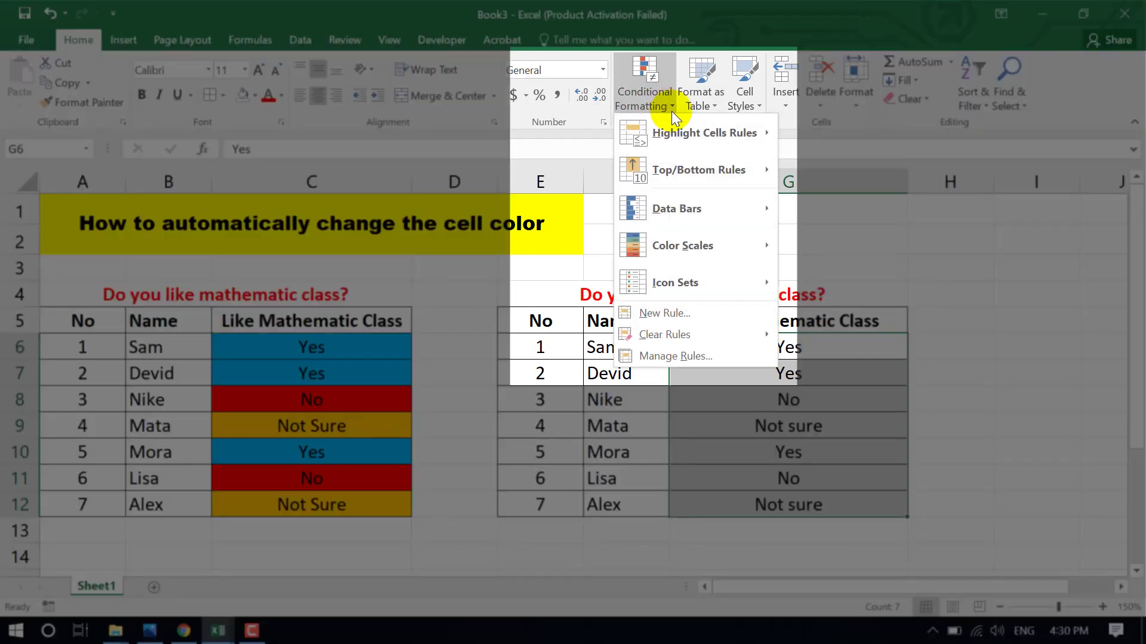
click(690, 315)
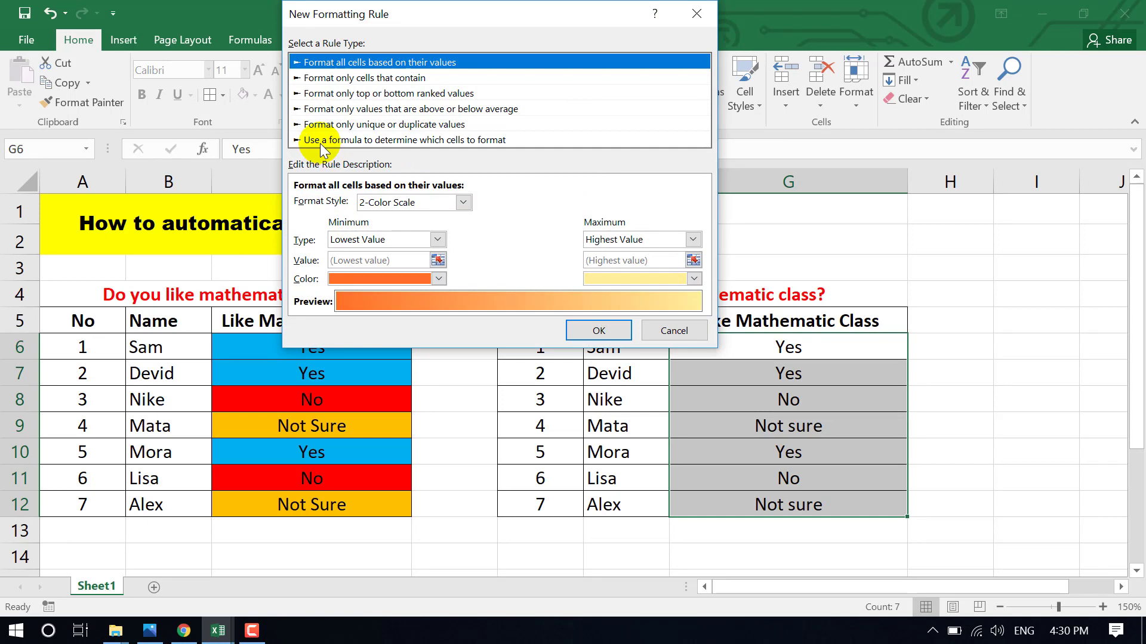
click(365, 142)
click(389, 205)
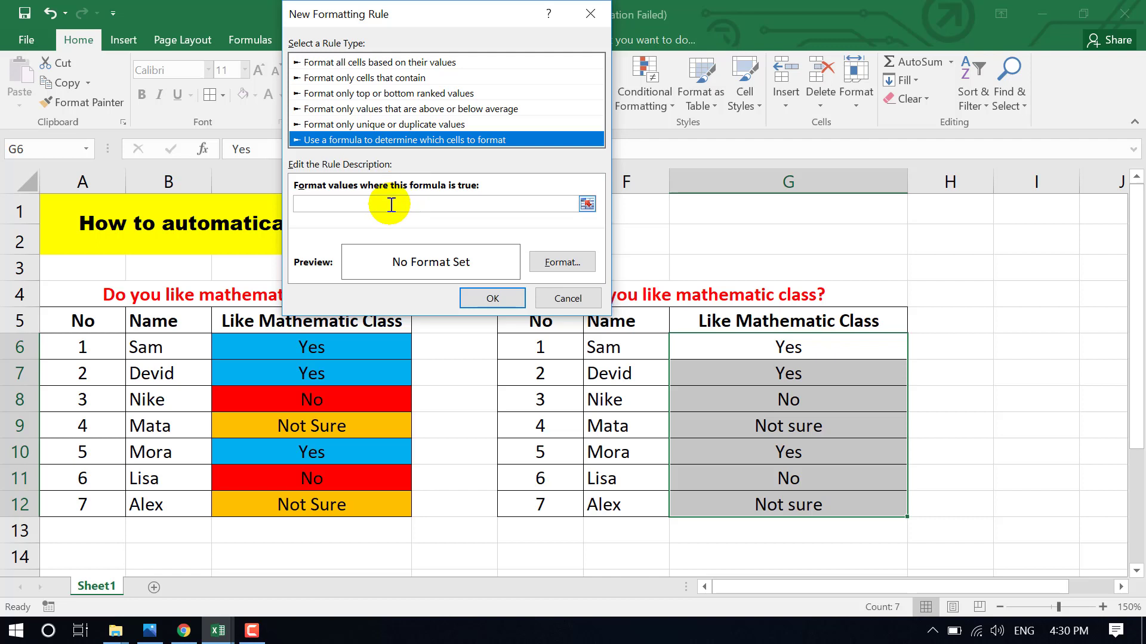
click(390, 205)
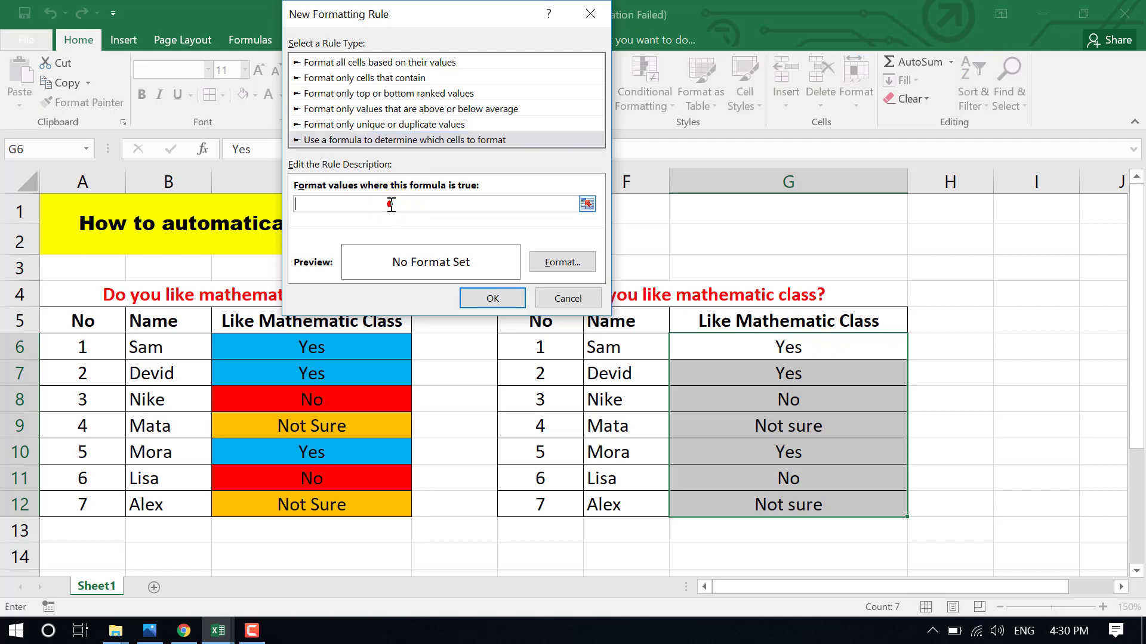
text(=)
drag(506, 20, 388, 22)
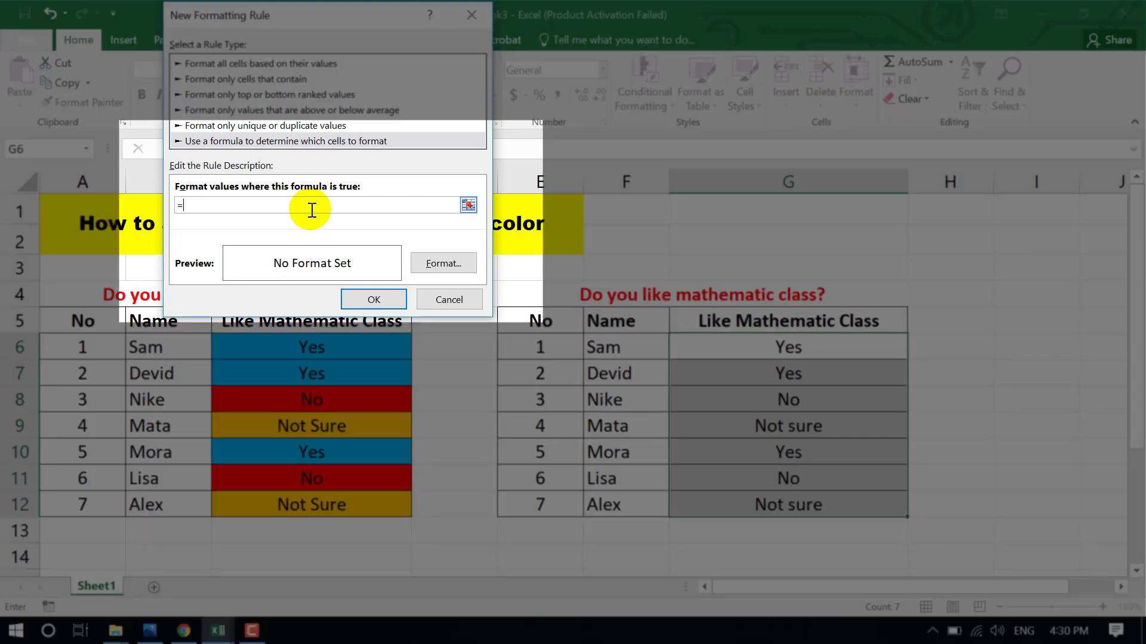
text(g6="Yes)
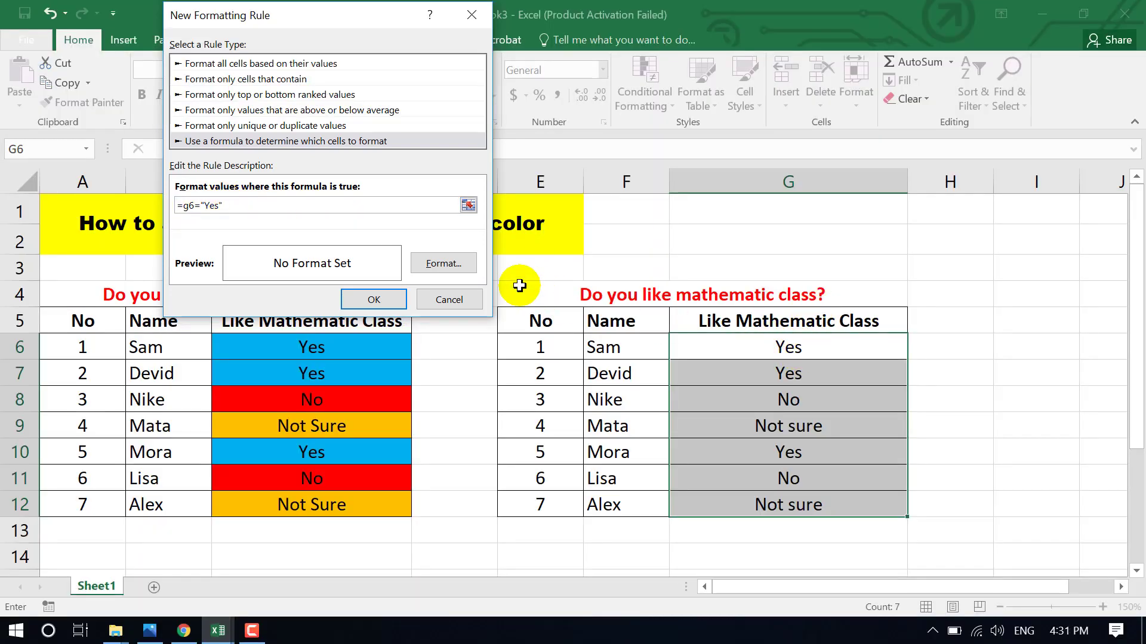
- Give the Yes rule a light blue fill and apply it
click(454, 265)
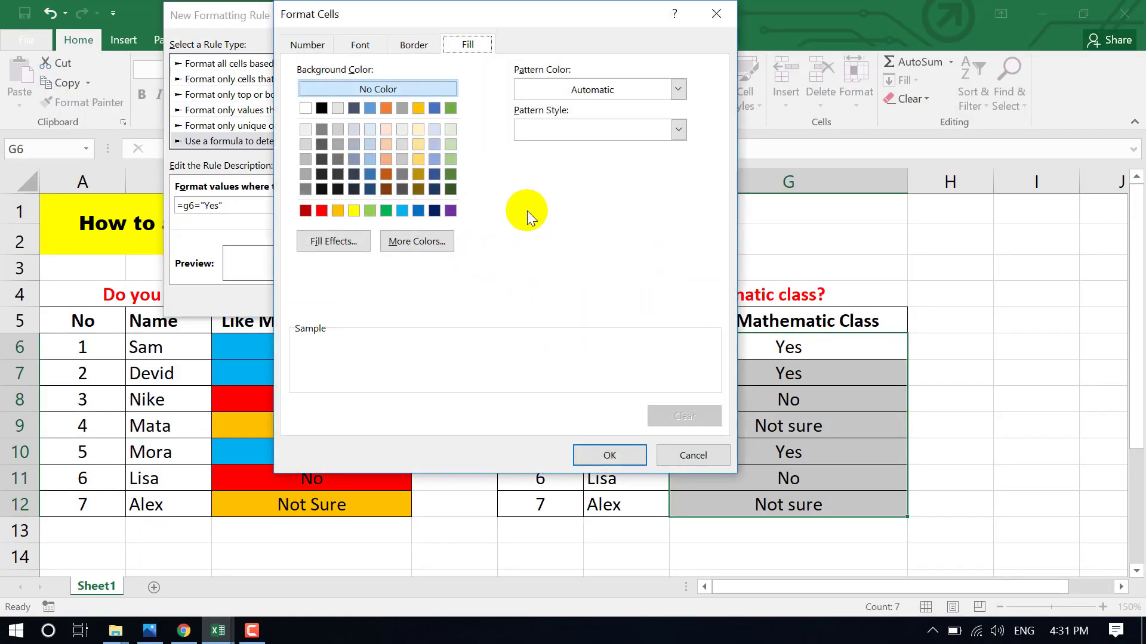
click(402, 213)
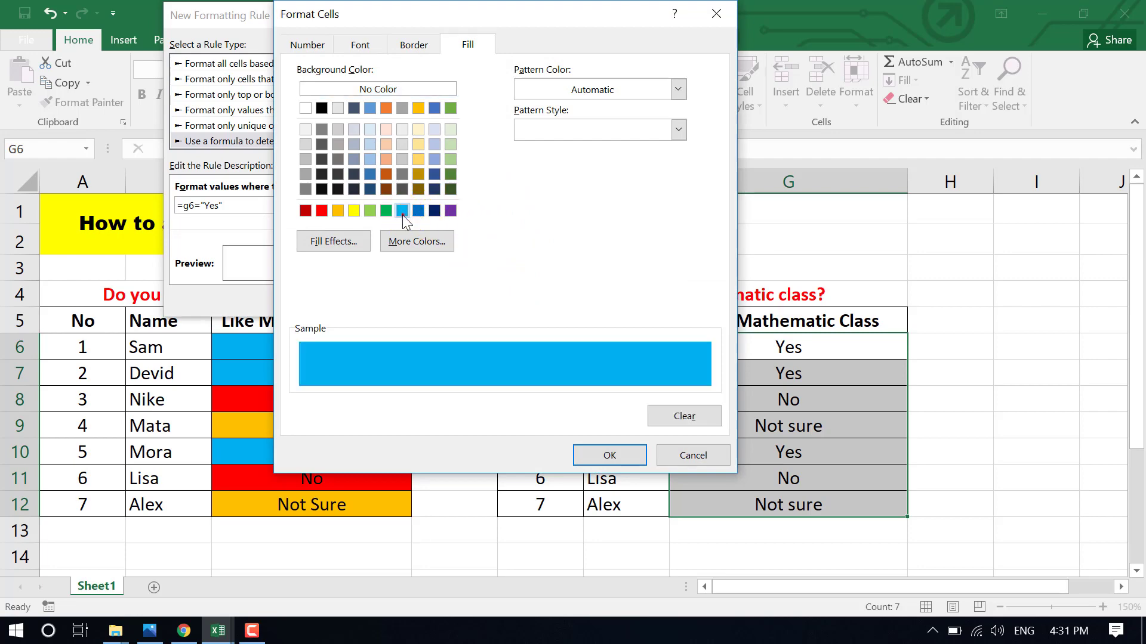
click(609, 455)
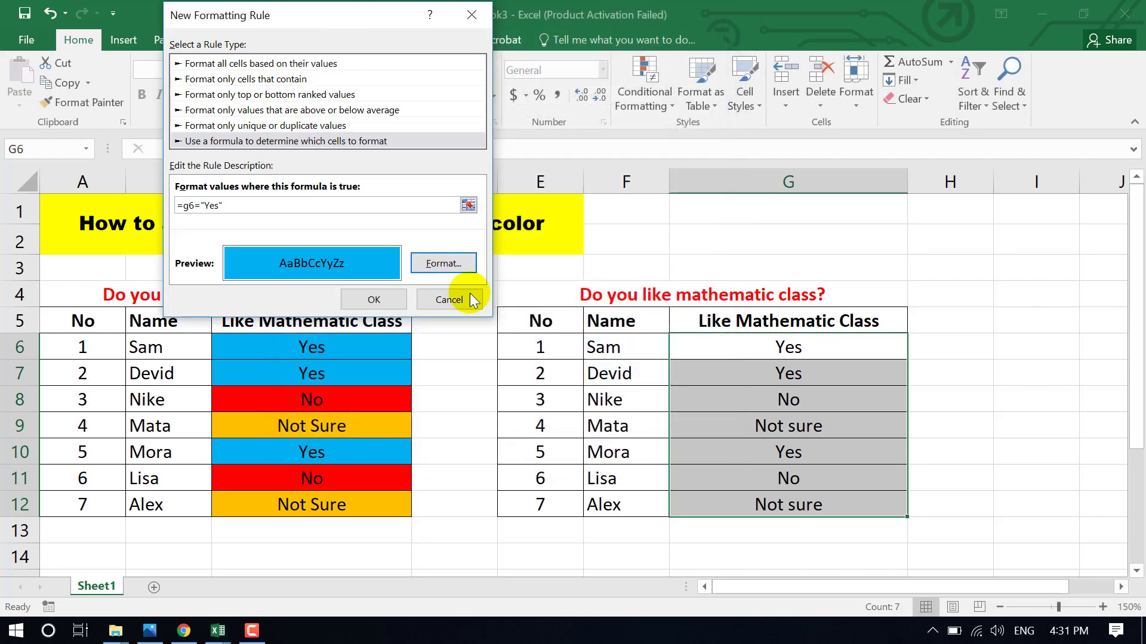
click(370, 300)
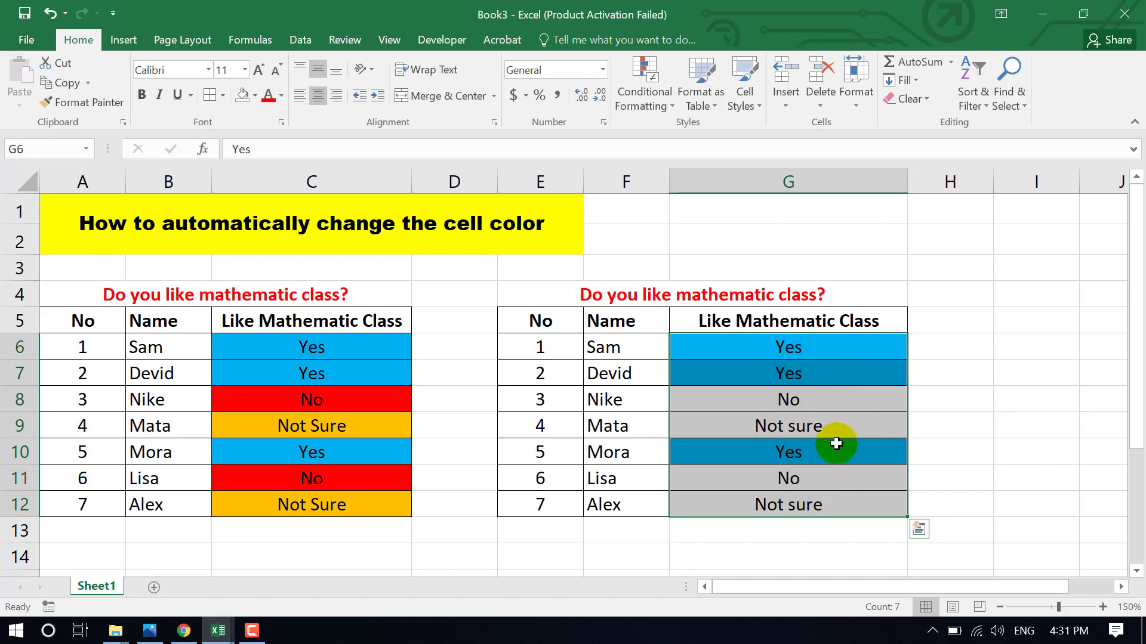
- Add another formula-based conditional formatting rule with the formula =g6="No"
click(668, 109)
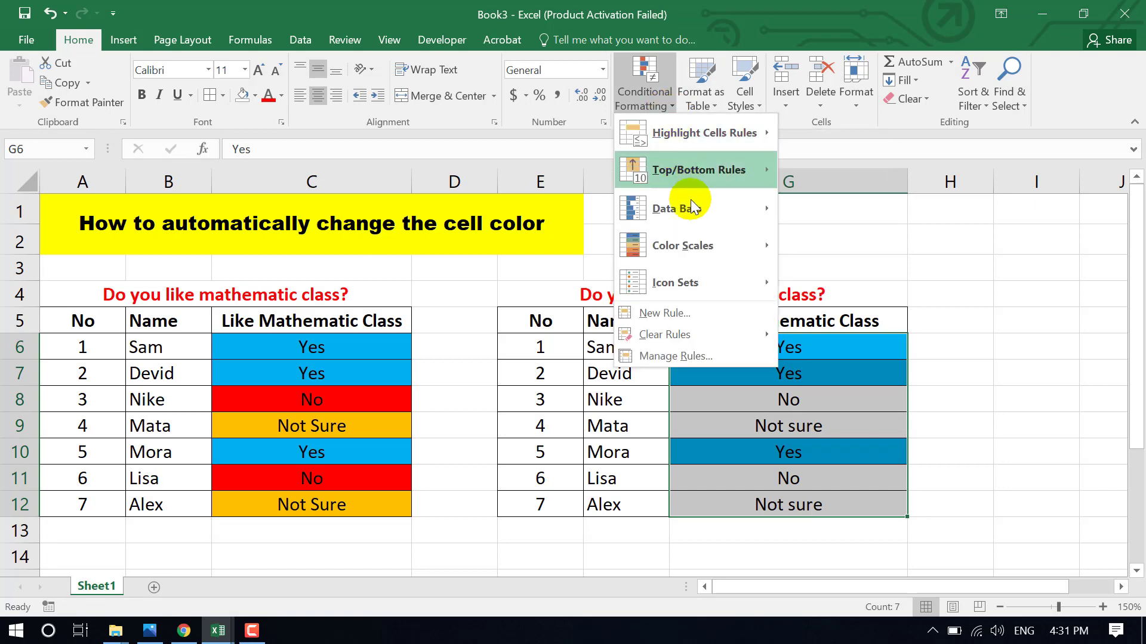
click(696, 311)
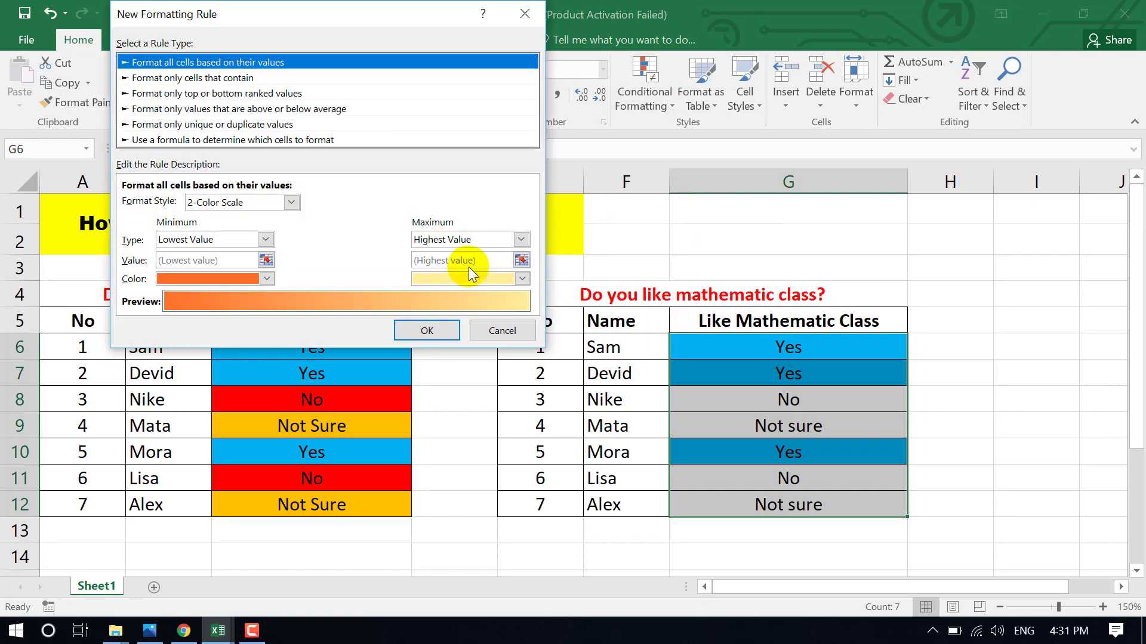
click(181, 141)
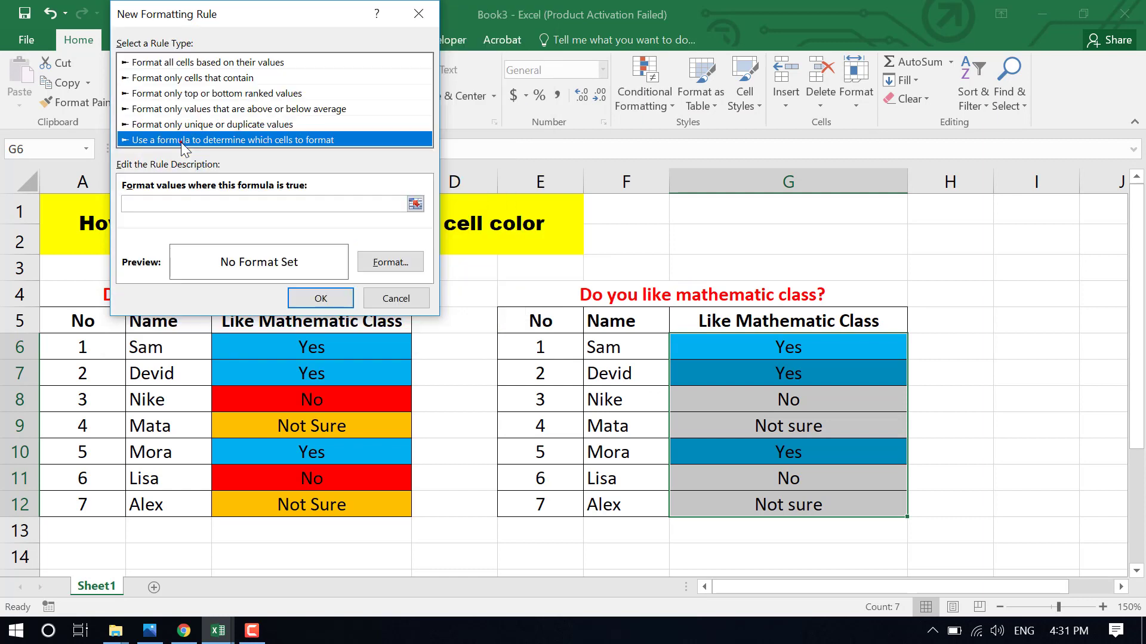
click(204, 203)
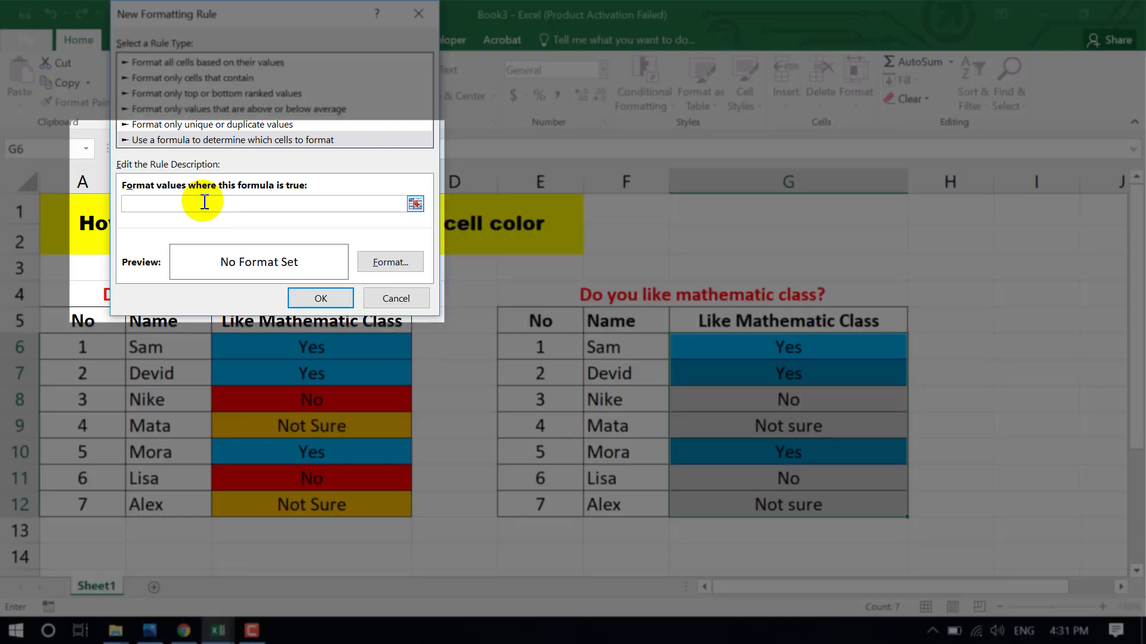
text(=)
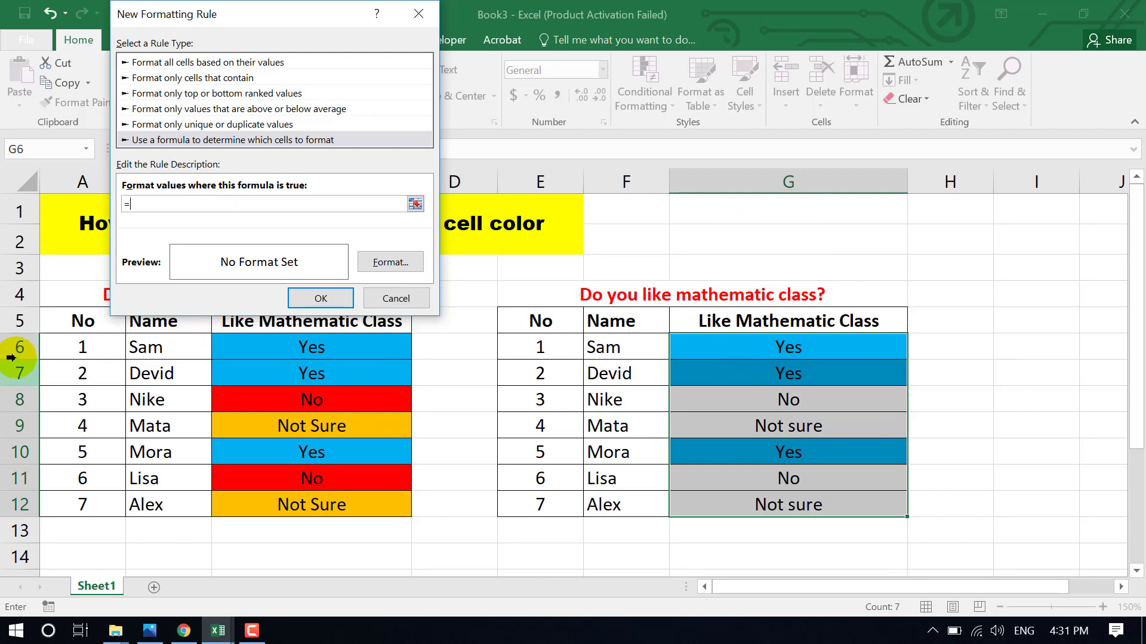
text(g6)
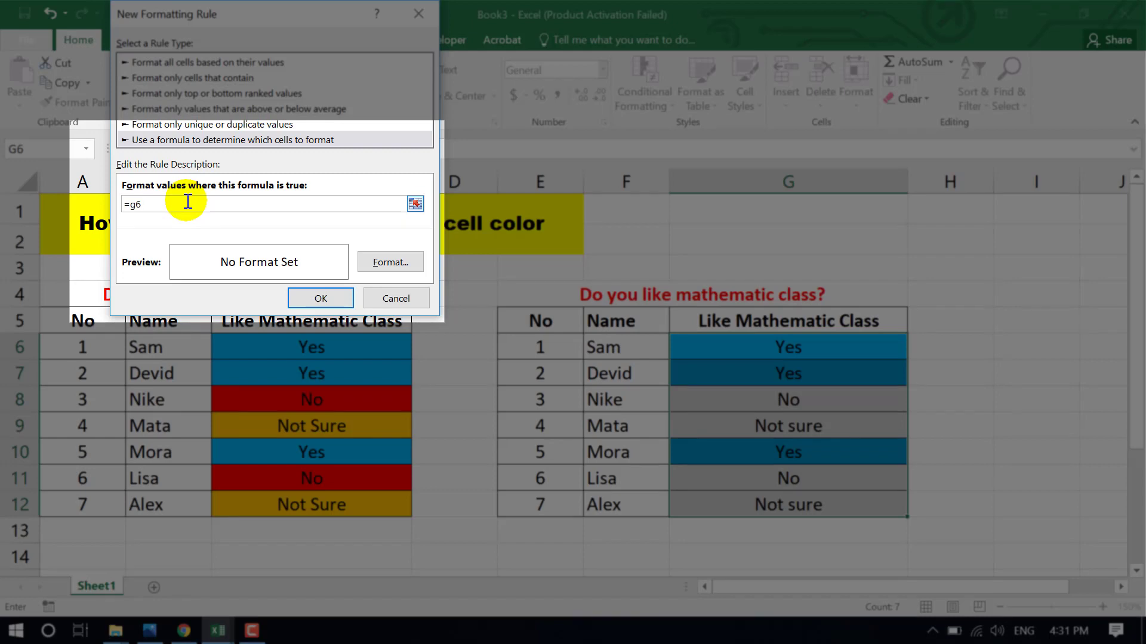
text(="No)
- Give the No rule a red fill and apply it
click(382, 263)
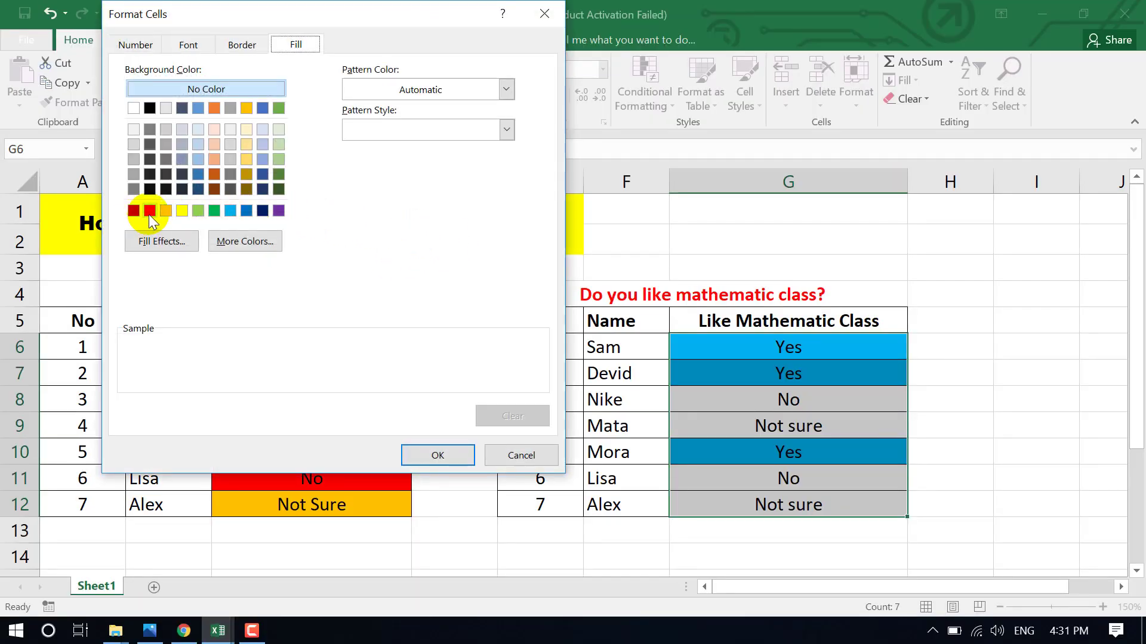
click(149, 214)
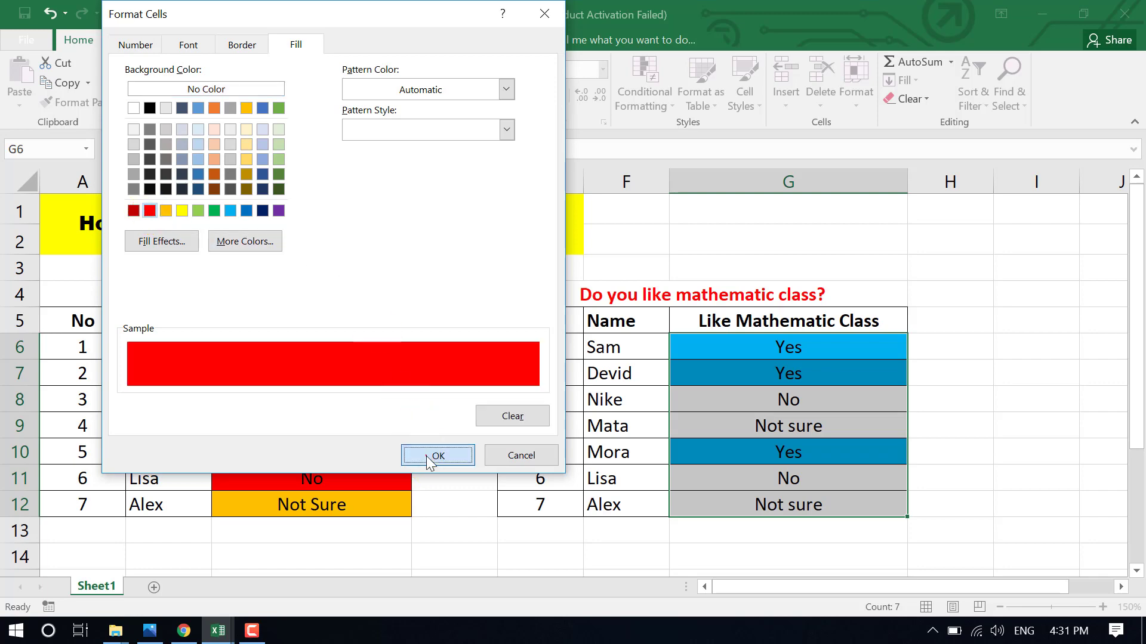
click(426, 456)
click(321, 297)
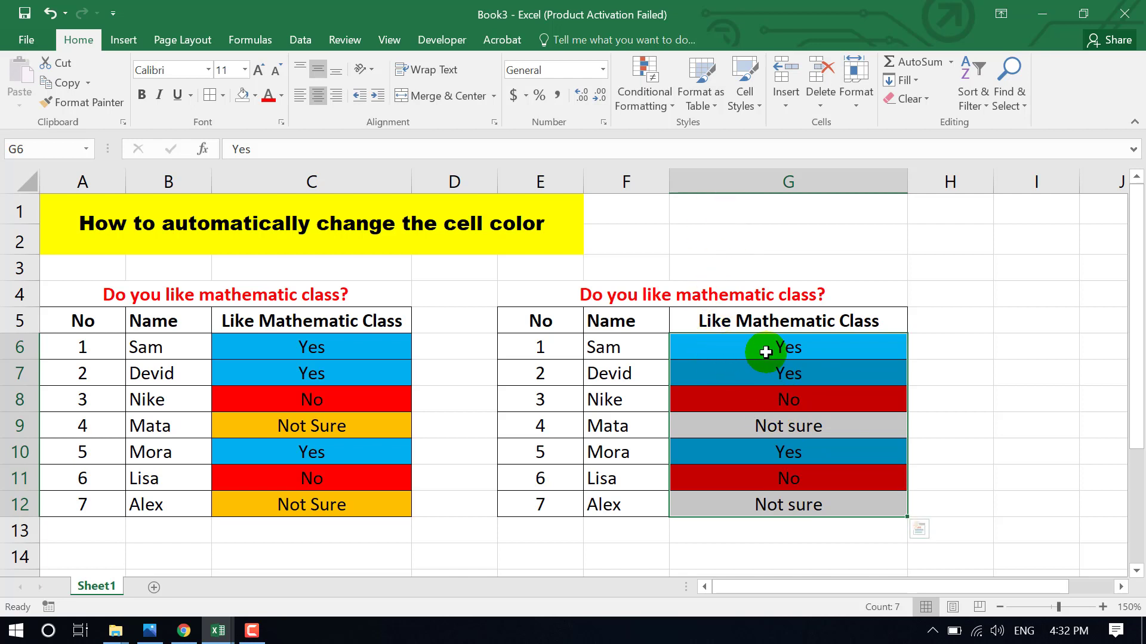
- Add a third formula-based conditional formatting rule with the formula =g6="not sure"
click(670, 107)
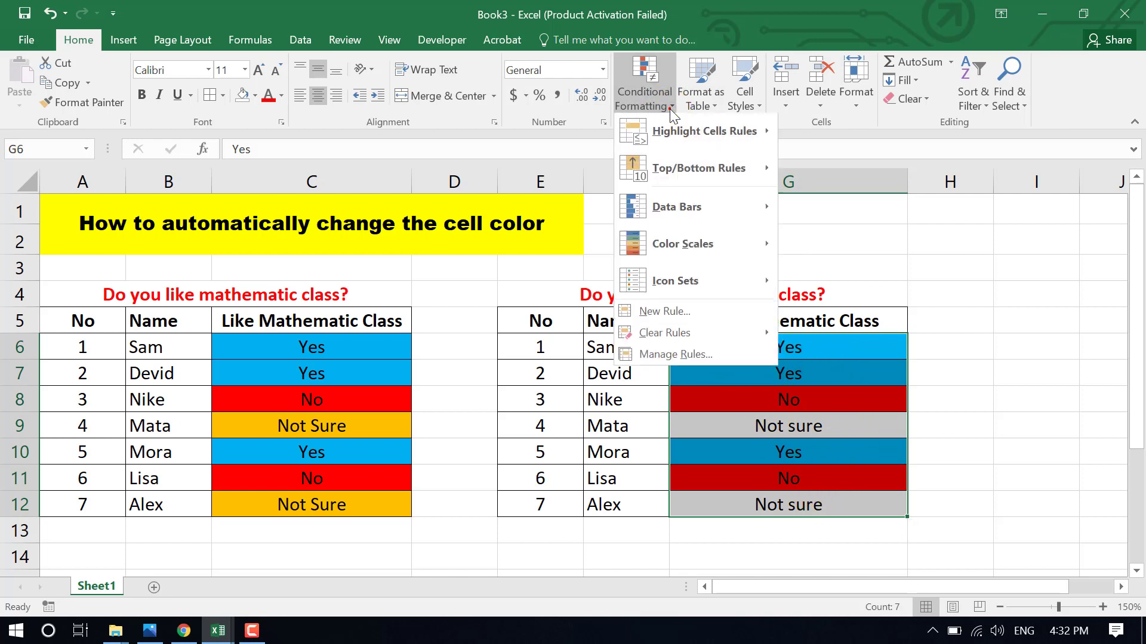
click(661, 314)
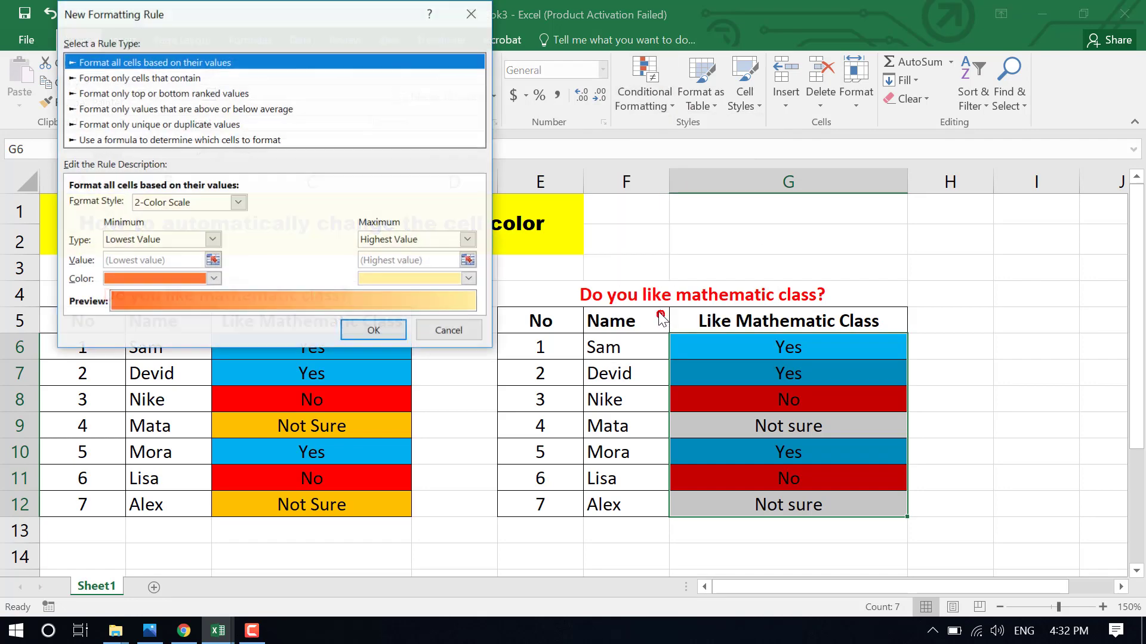
click(221, 141)
click(233, 205)
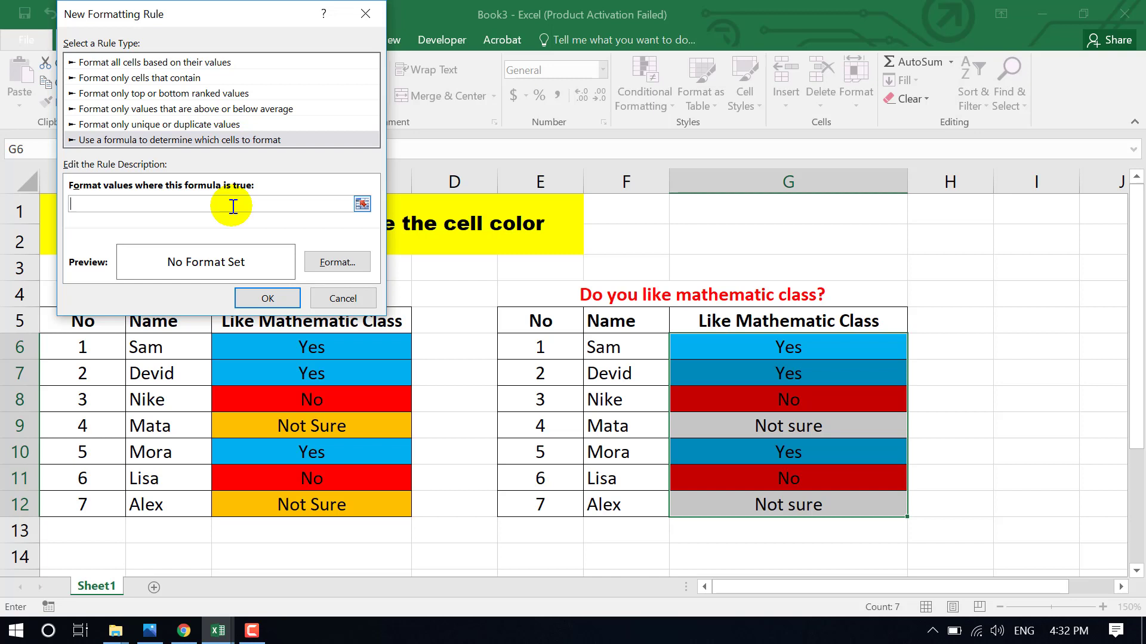
text(=g6)
text(="nt)
key(BackSpace)
text(ot sure)
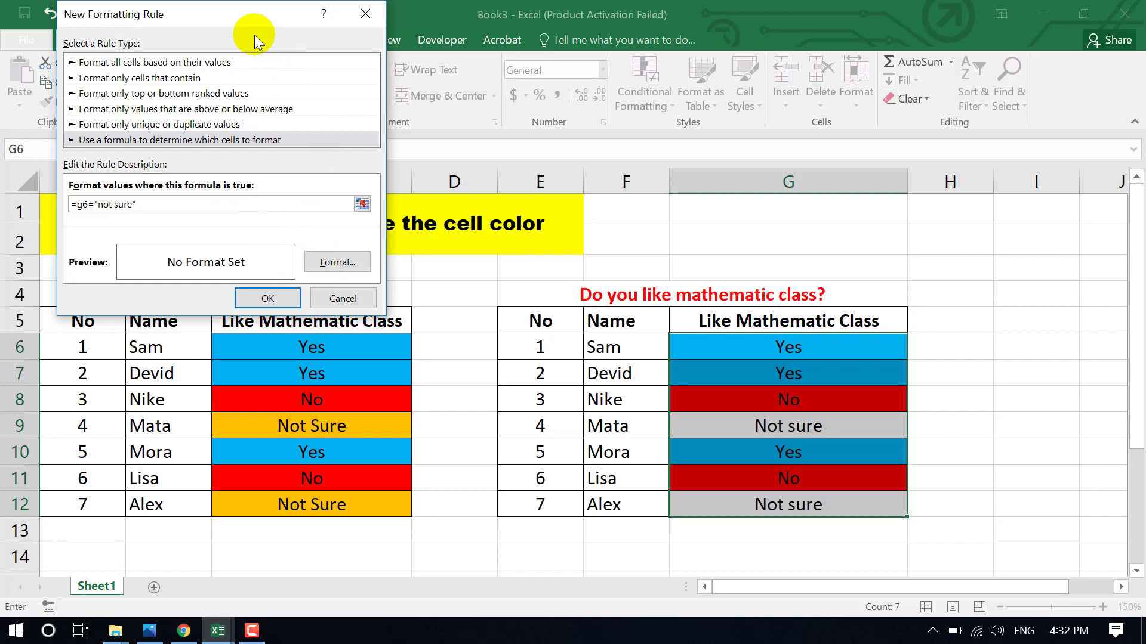
- Give the Not sure rule an orange fill, apply it, and deselect the range
drag(254, 15, 305, 18)
click(377, 267)
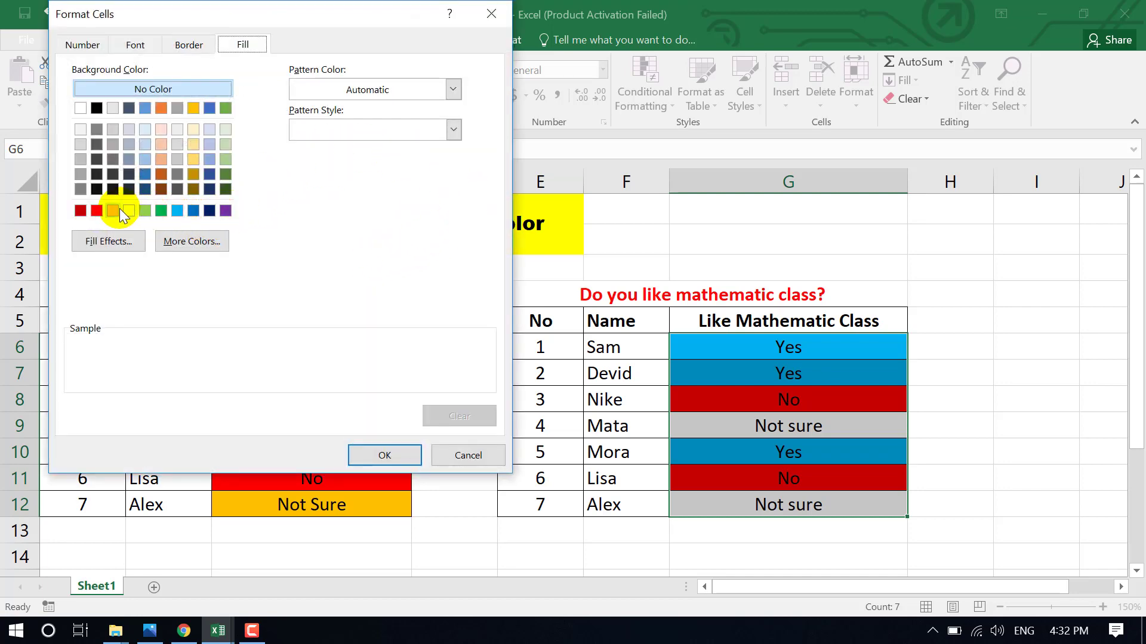
click(114, 211)
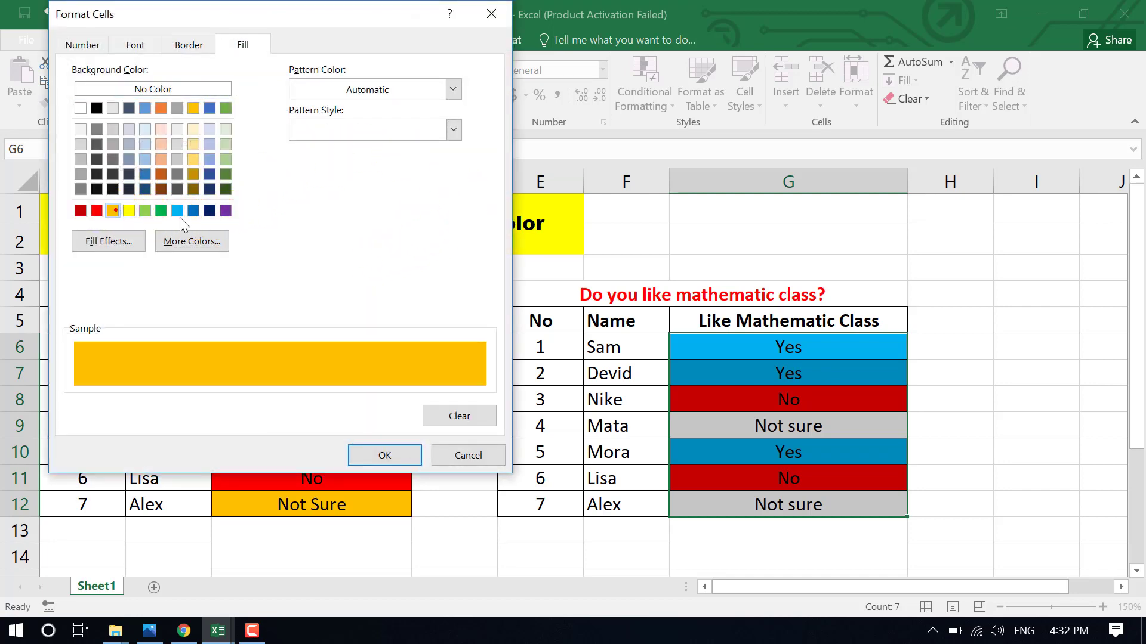
click(385, 455)
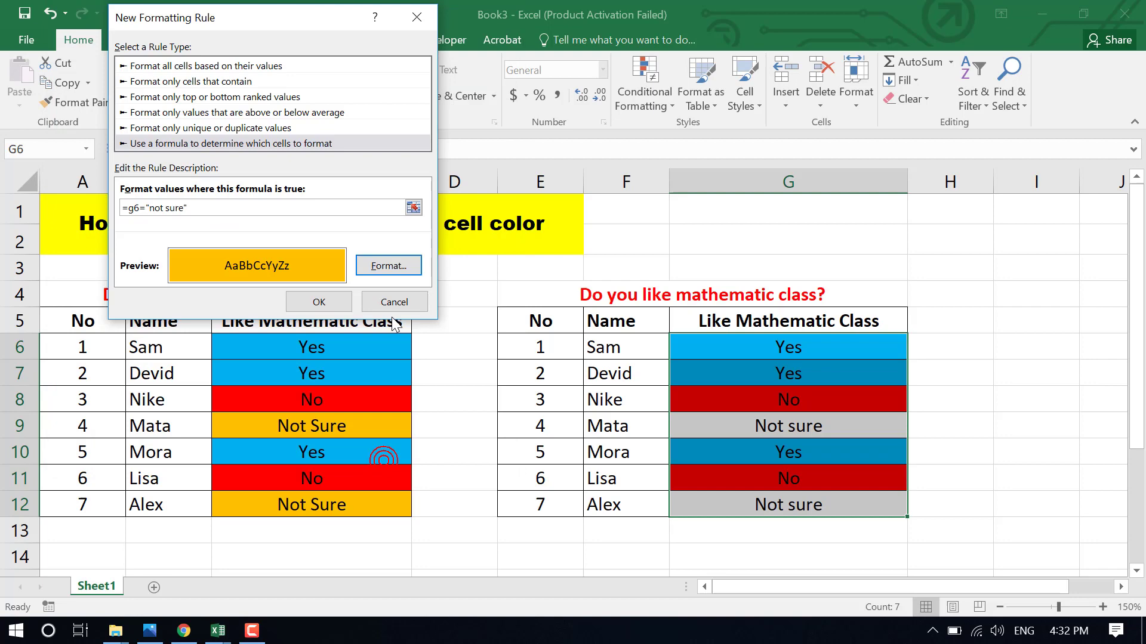
click(313, 300)
click(1002, 424)
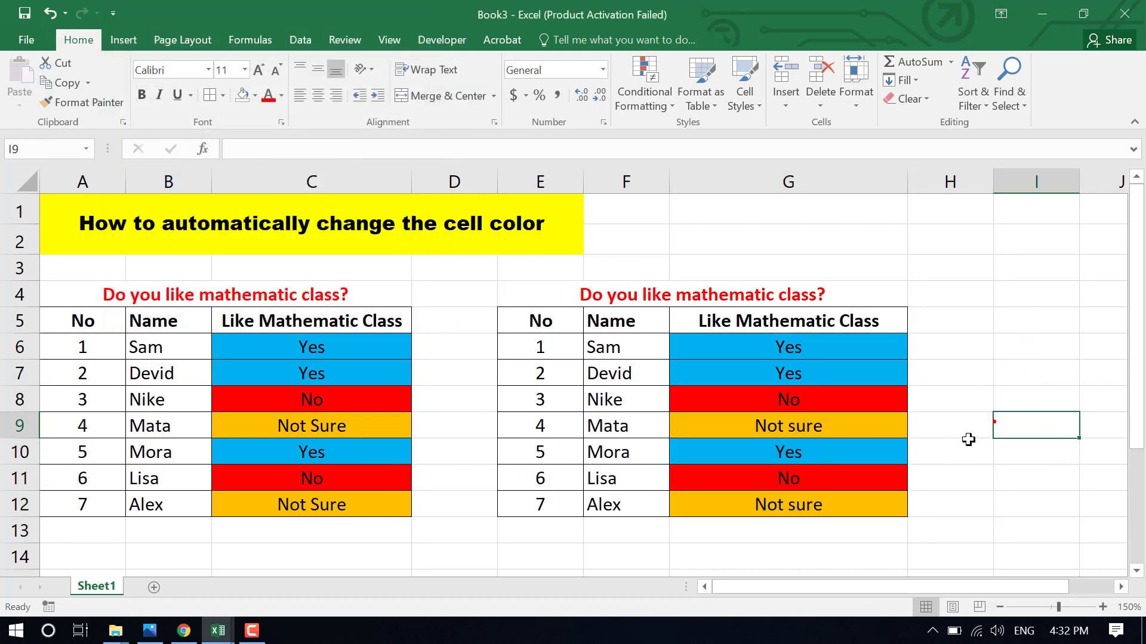